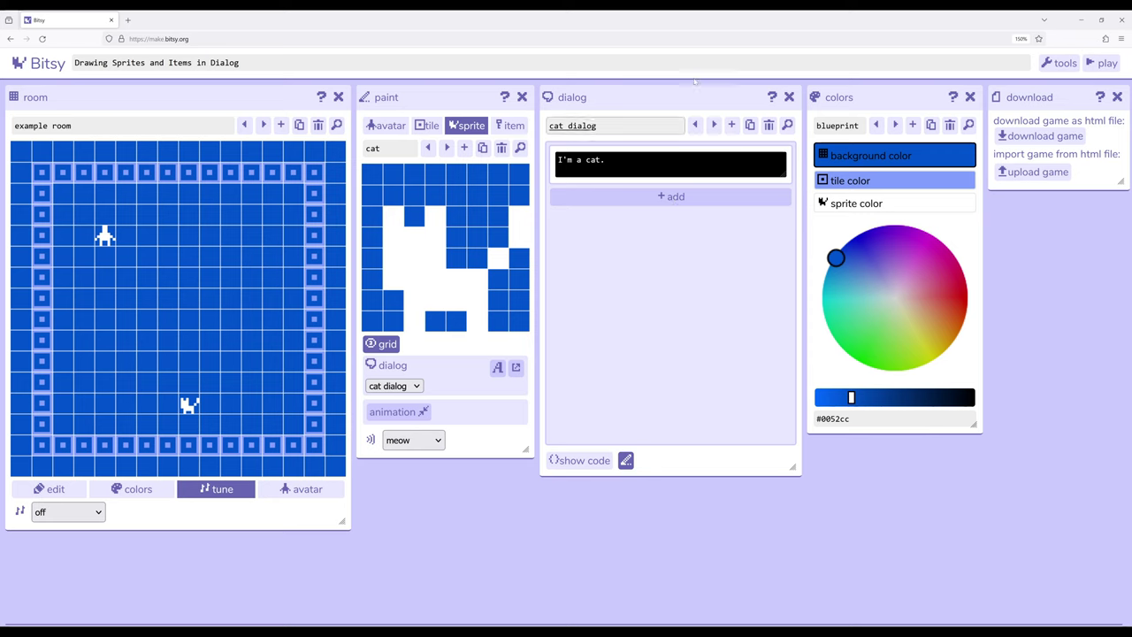
Add a pagebreak after "I'm a cat." in the cat's dialog.
{"action": "left_click", "coordinate": [665, 196]}
{"action": "left_click", "coordinate": [660, 197]}
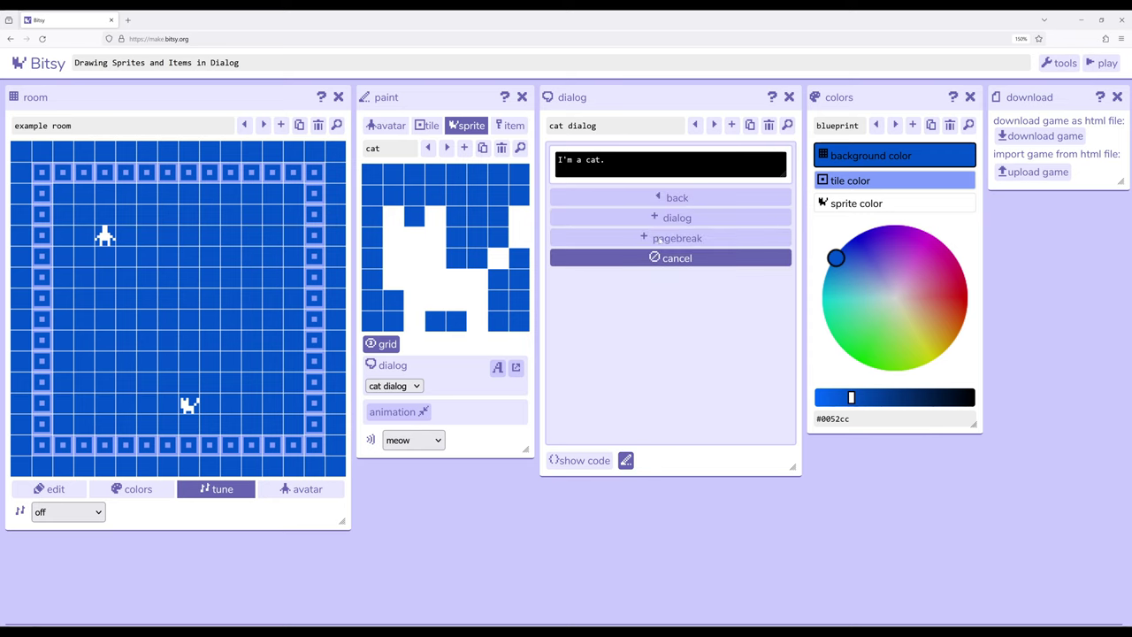
{"action": "left_click", "coordinate": [668, 217]}
Add a new dialog page after the pagebreak reading "This example." and select "This".
{"action": "left_click", "coordinate": [673, 257]}
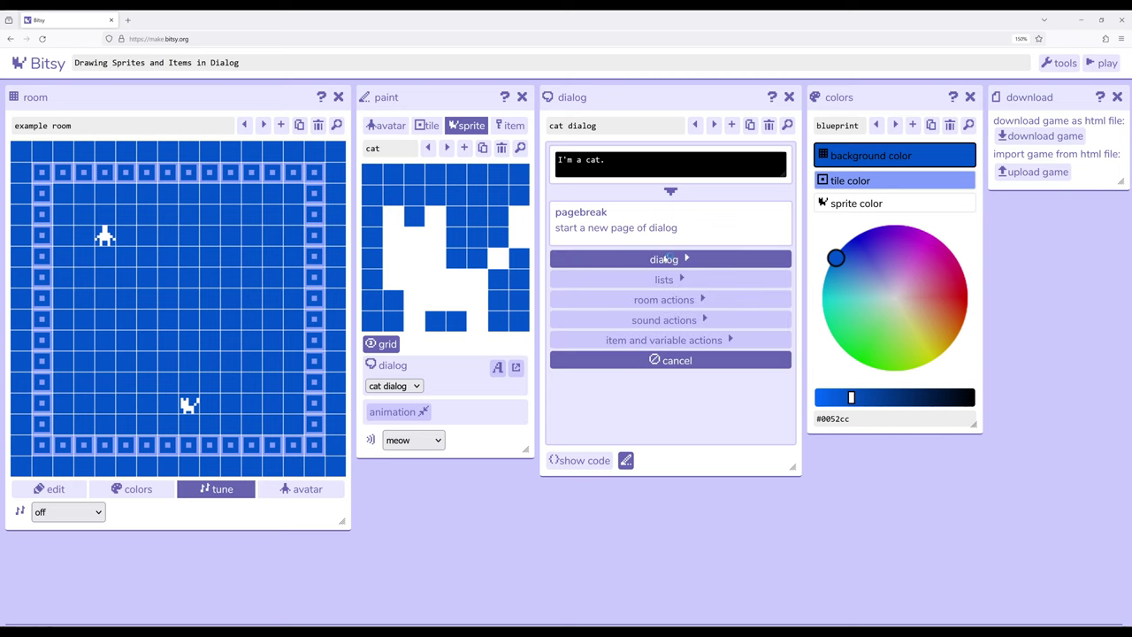
{"action": "left_click", "coordinate": [664, 259]}
{"action": "left_click", "coordinate": [665, 277]}
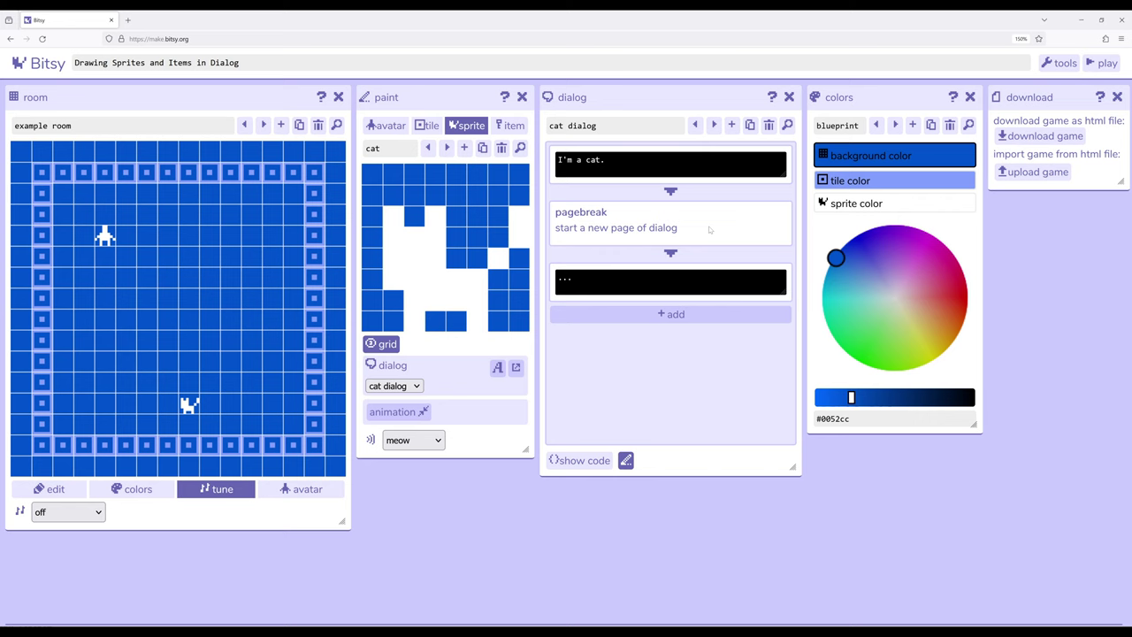
{"action": "left_click", "coordinate": [577, 281]}
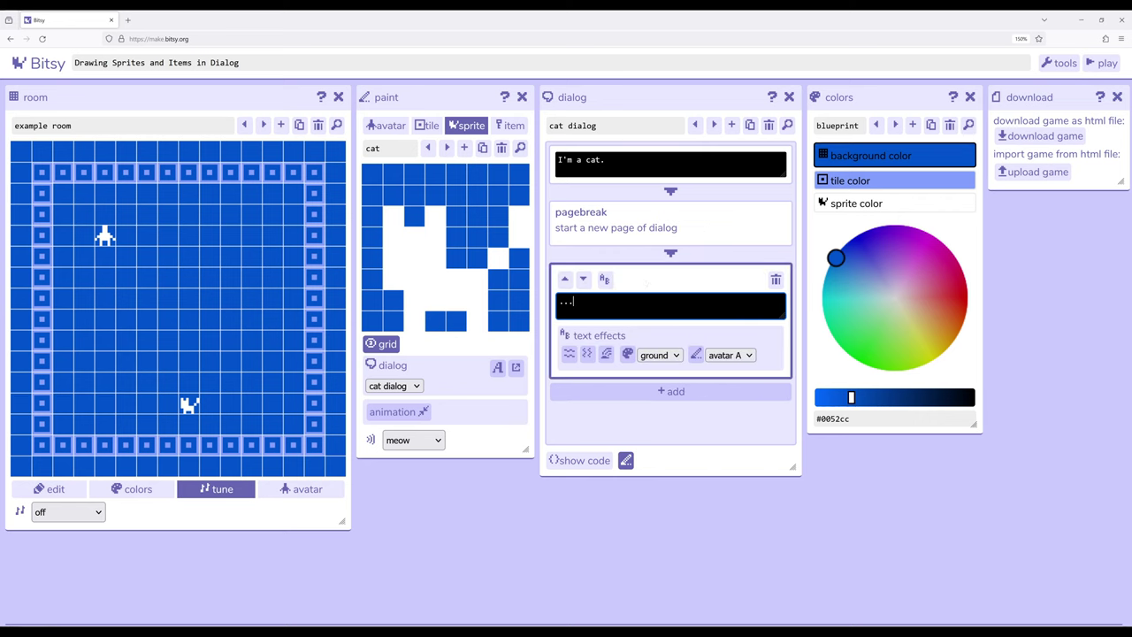
{"action": "key", "text": "BackSpace"}
{"action": "key", "text": "BackSpace"}
{"action": "type", "text": "This e"}
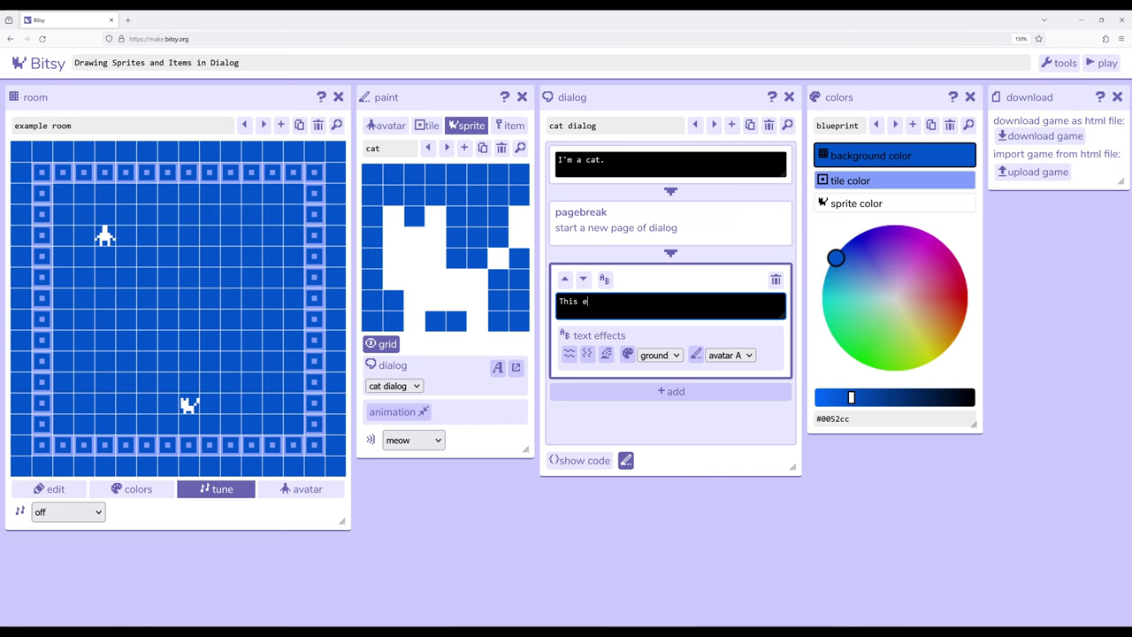
{"action": "type", "text": "xample."}
{"action": "key", "text": "shift+Left"}
{"action": "key", "text": "shift+Left"}
{"action": "key", "text": "shift+Left"}
{"action": "key", "text": "shift+Left"}
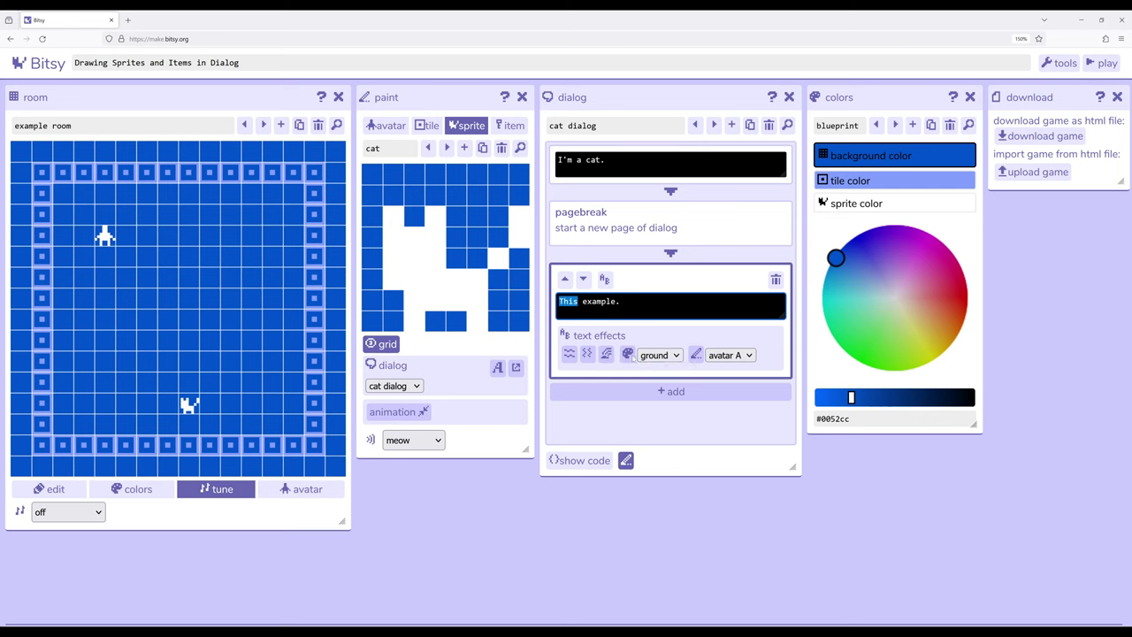
Colour the word "This" with the tile text colour.
{"action": "left_click", "coordinate": [674, 355]}
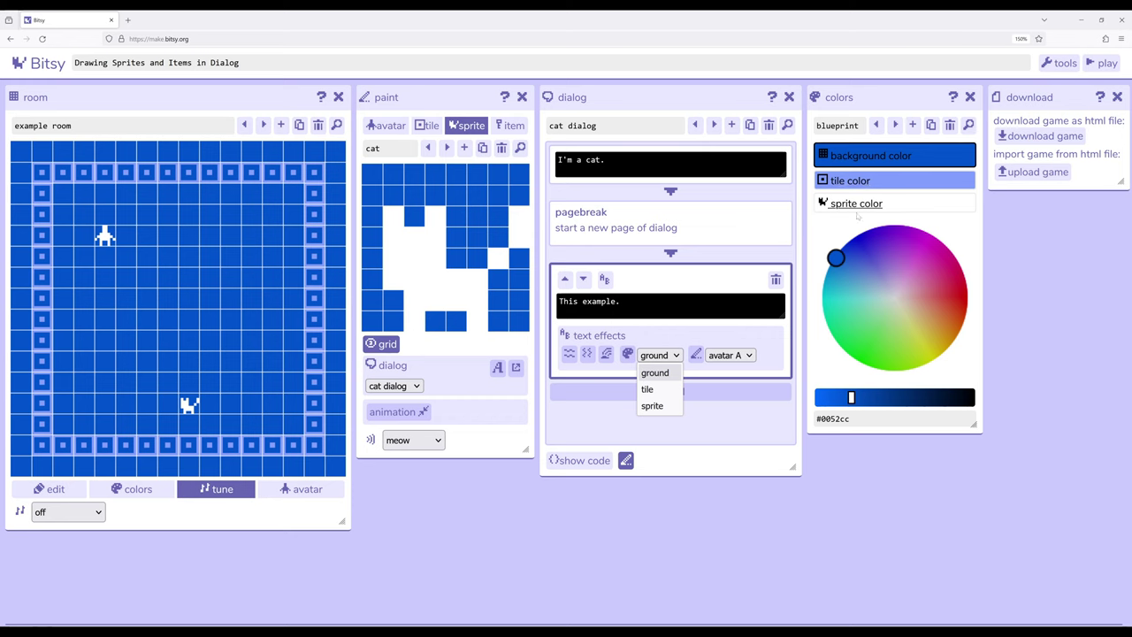
{"action": "left_click", "coordinate": [655, 390]}
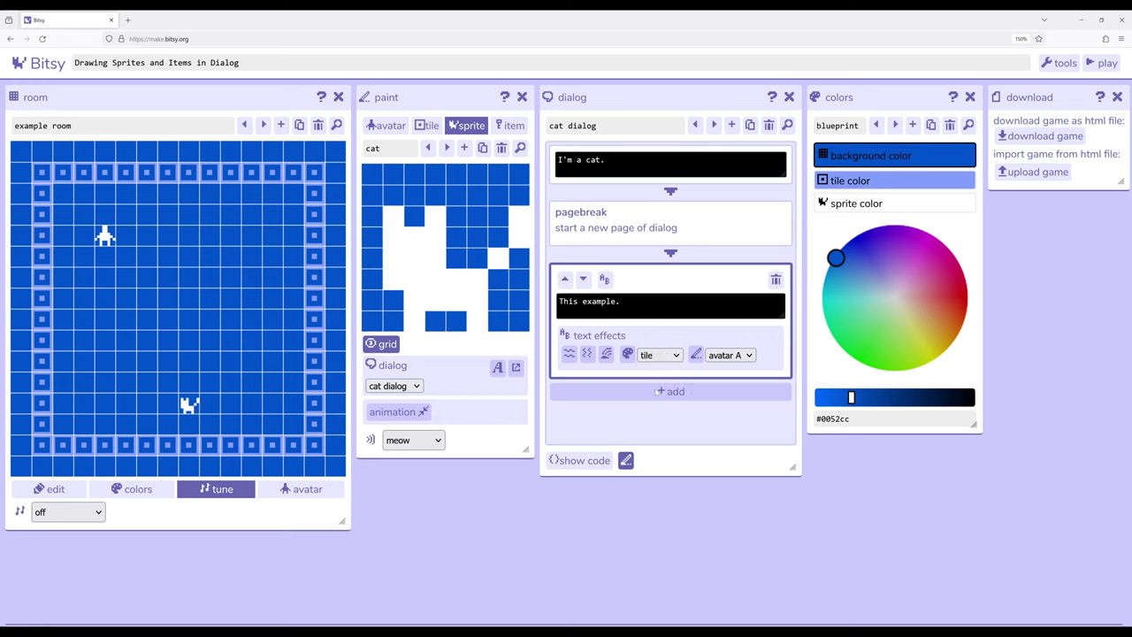
{"action": "double_click", "coordinate": [567, 302]}
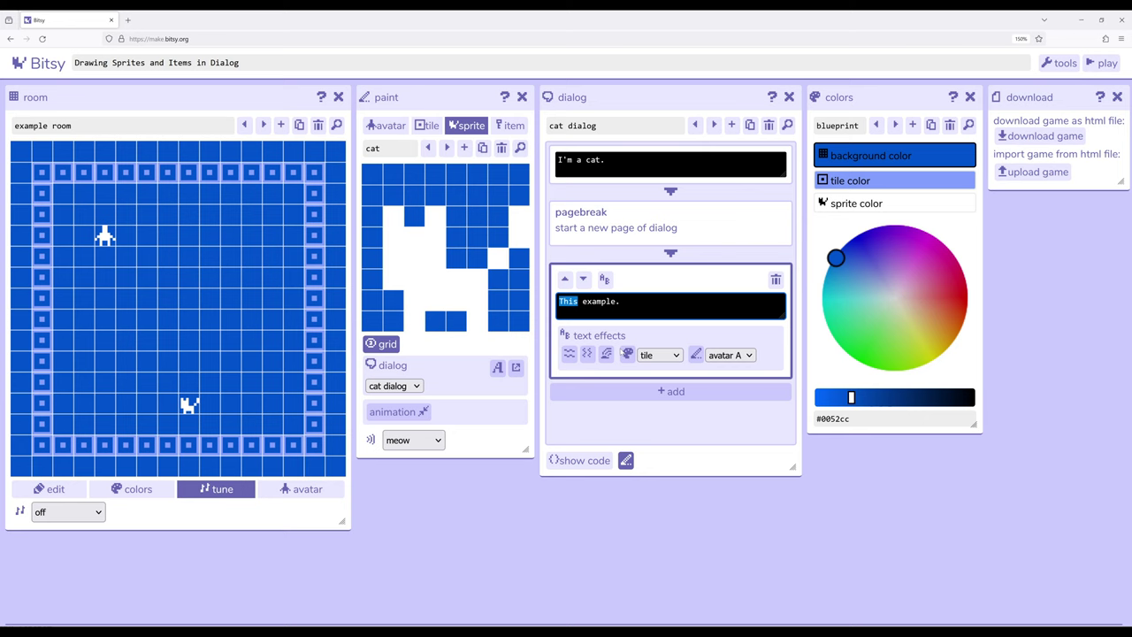
{"action": "left_click", "coordinate": [627, 354]}
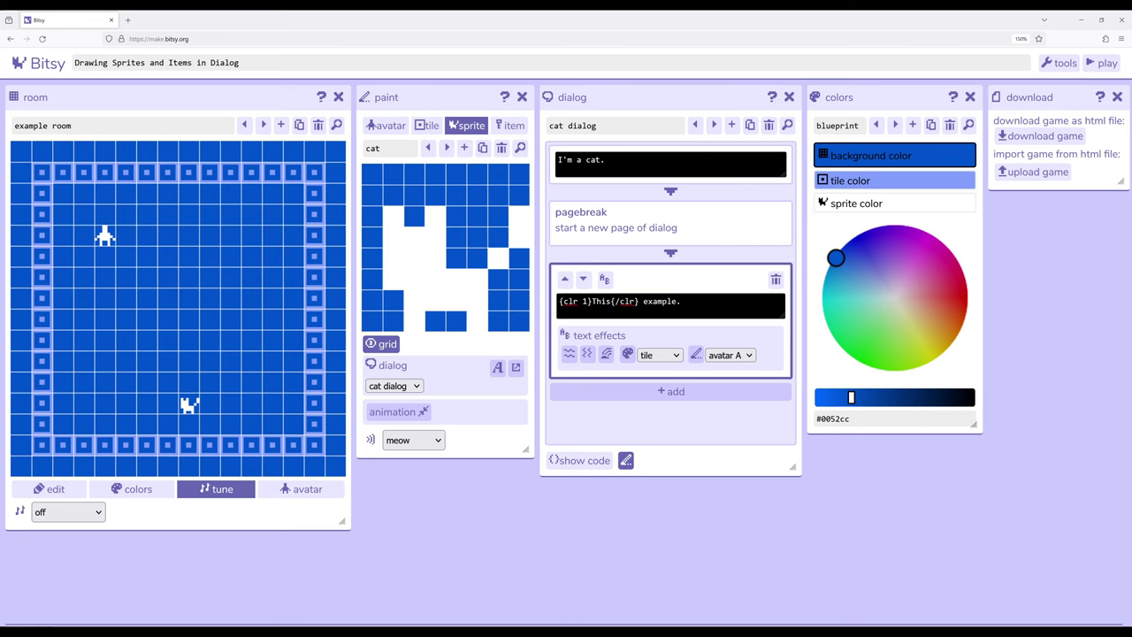
Delete the {clr} tags so the page reads plain "This example." again.
{"action": "key", "text": "BackSpace"}
{"action": "key", "text": "BackSpace"}
{"action": "key", "text": "BackSpace"}
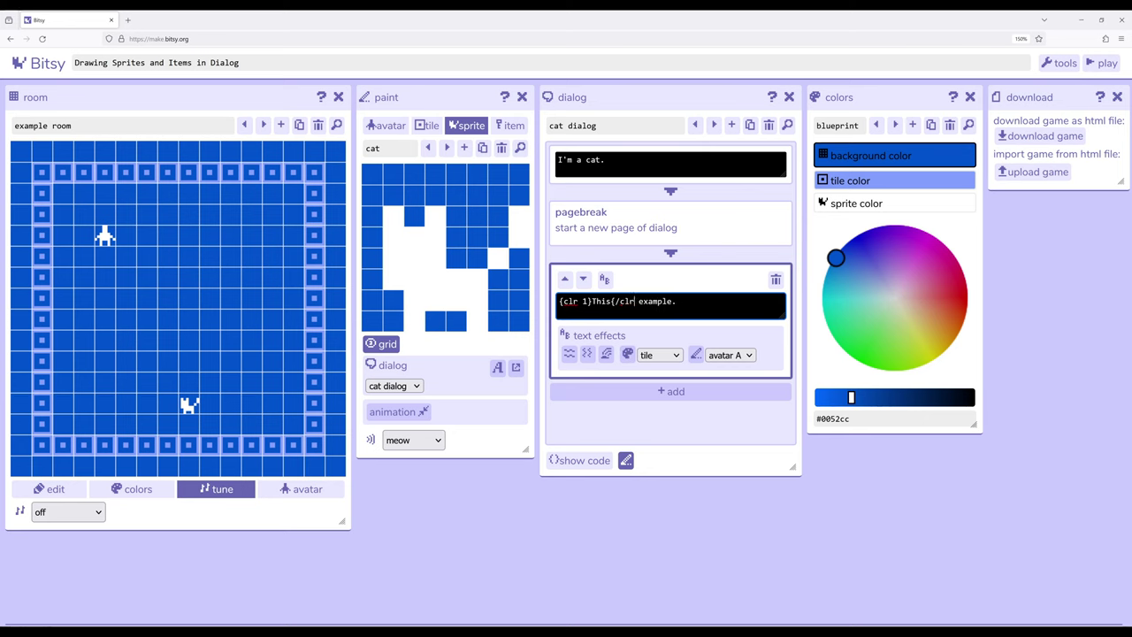
{"action": "key", "text": "BackSpace"}
{"action": "key", "text": "BackSpace"}
{"action": "key", "text": "BackSpace"}
{"action": "key", "text": "ctrl+Left"}
{"action": "key", "text": "shift+Home"}
{"action": "key", "text": "BackSpace"}
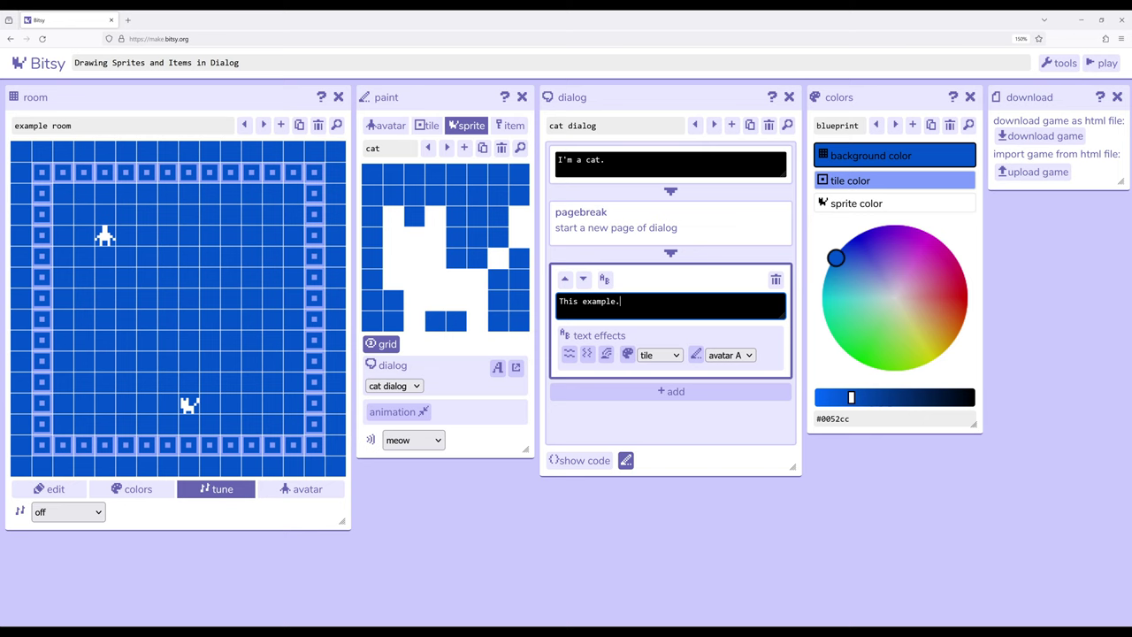
Replace the second page's text with "Collect" followed by an inline drawing of the tea item.
{"action": "key", "text": "BackSpace"}
{"action": "key", "text": "BackSpace"}
{"action": "key", "text": "BackSpace"}
{"action": "key", "text": "BackSpace"}
{"action": "key", "text": "BackSpace"}
{"action": "key", "text": "BackSpace"}
{"action": "key", "text": "BackSpace"}
{"action": "key", "text": "BackSpace"}
{"action": "key", "text": "BackSpace"}
{"action": "key", "text": "BackSpace"}
{"action": "key", "text": "BackSpace"}
{"action": "key", "text": "BackSpace"}
{"action": "key", "text": "BackSpace"}
{"action": "type", "text": "Collect"}
{"action": "left_click", "coordinate": [747, 355]}
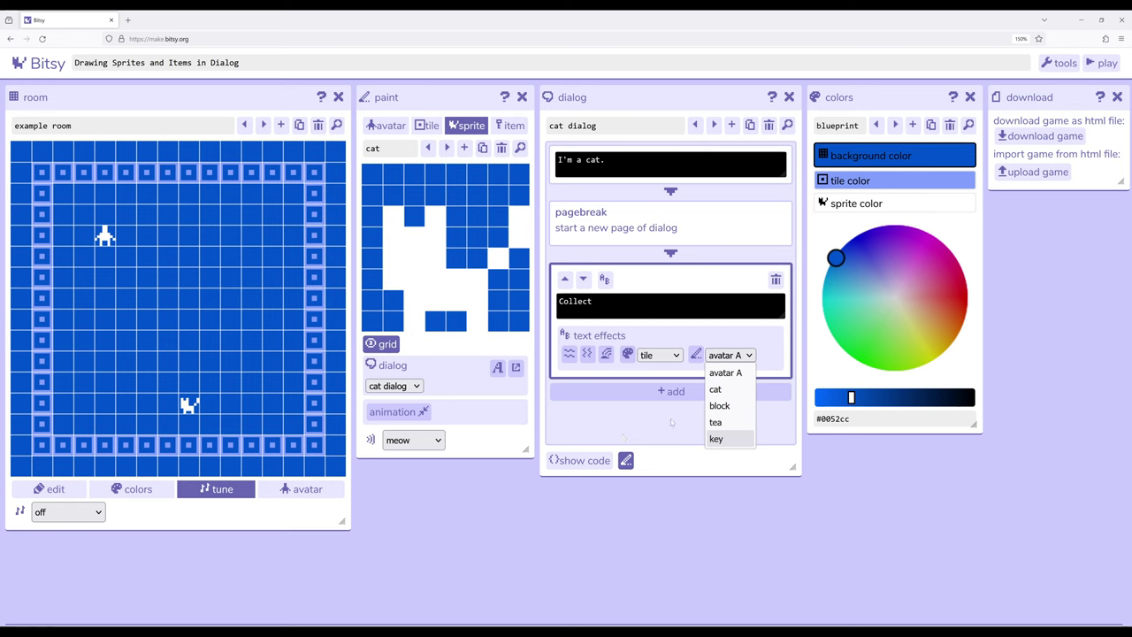
{"action": "left_click", "coordinate": [732, 423]}
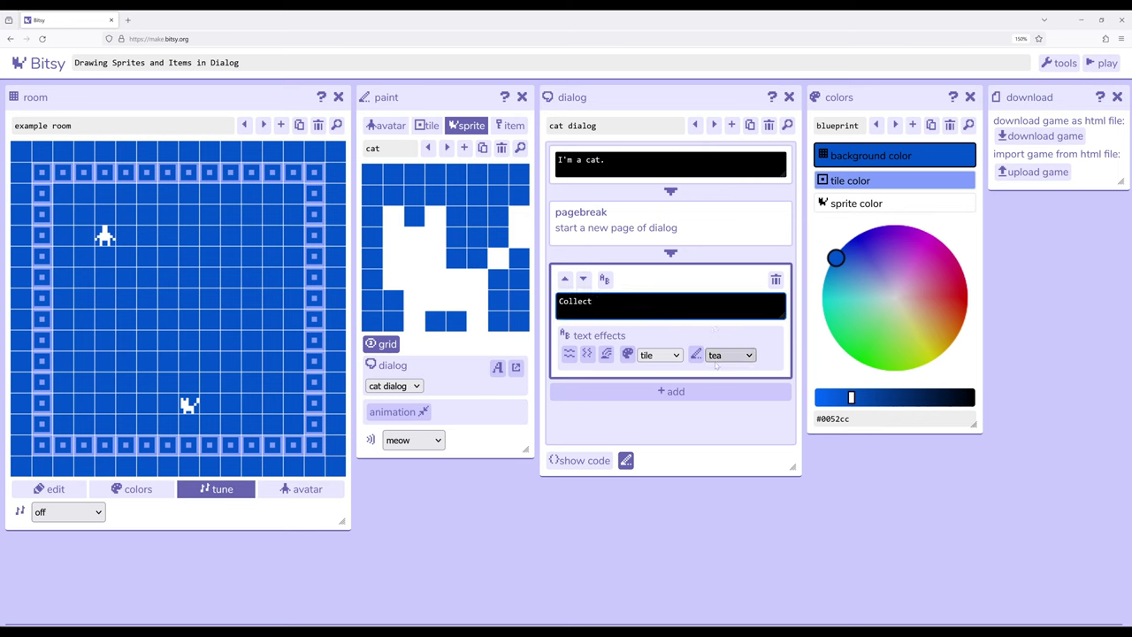
{"action": "left_click", "coordinate": [695, 355]}
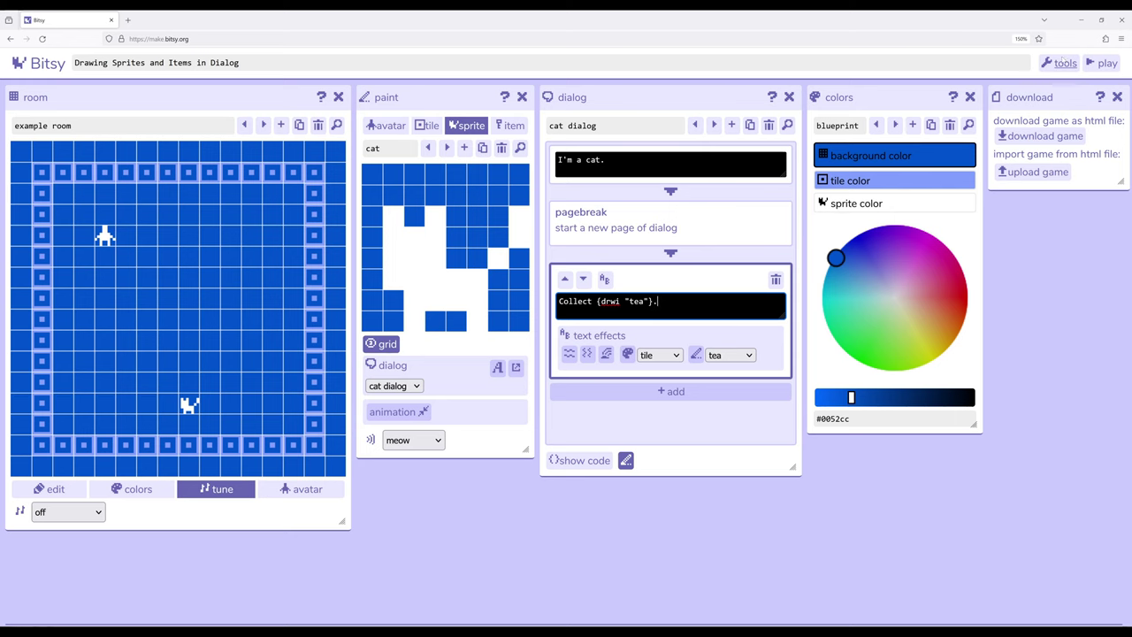
Playtest by walking the avatar into the cat and reading both dialog pages.
{"action": "left_click", "coordinate": [1099, 63]}
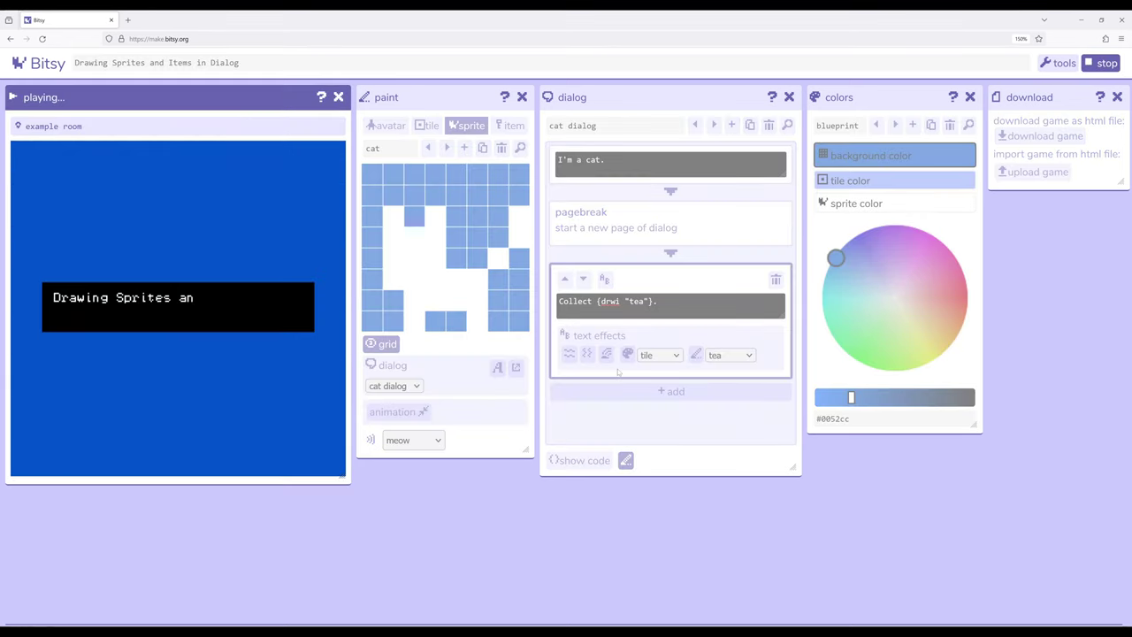
{"action": "key", "text": "space"}
{"action": "key", "text": "Right"}
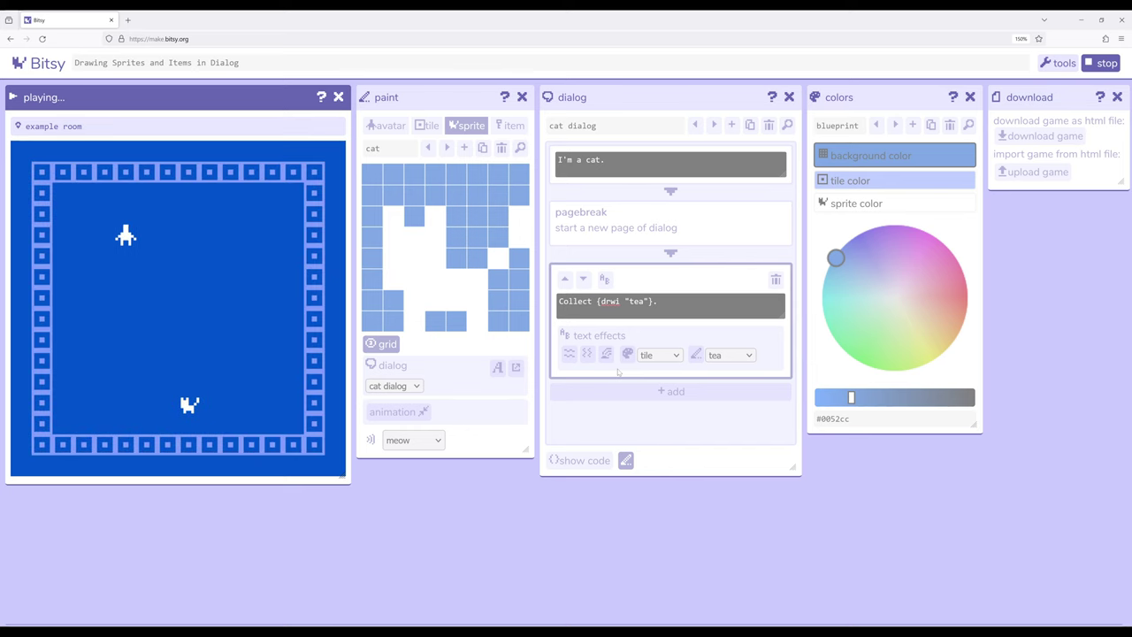
{"action": "key", "text": "Down"}
{"action": "key", "text": "Down"}
{"action": "key", "text": "Down"}
{"action": "key", "text": "Down"}
{"action": "key", "text": "Down"}
{"action": "key", "text": "Down"}
{"action": "key", "text": "Down"}
{"action": "key", "text": "Down"}
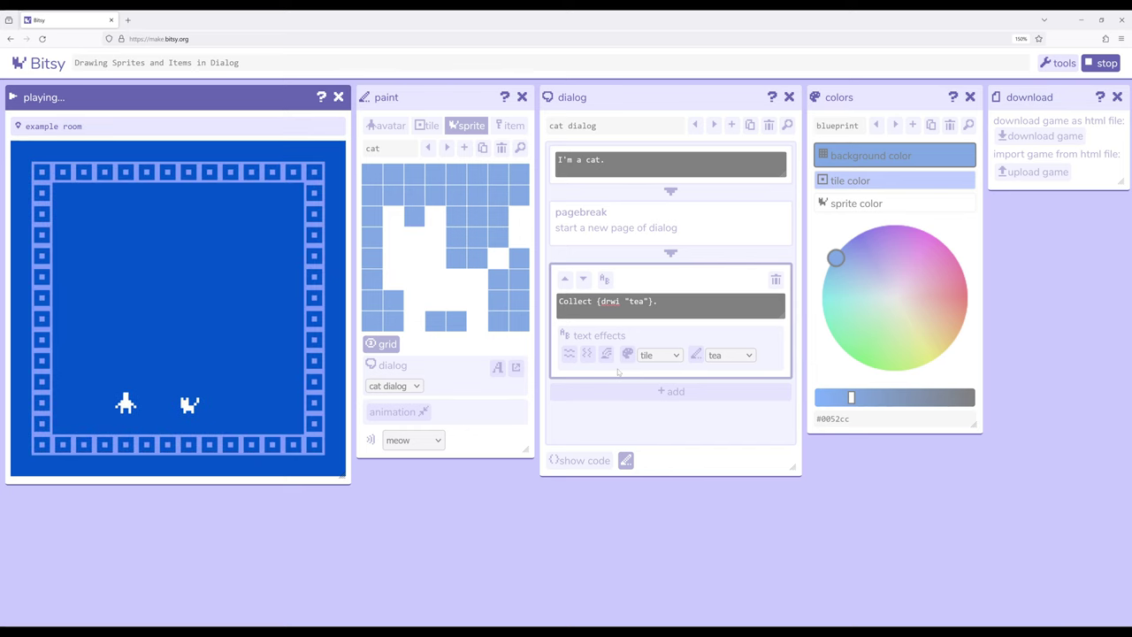
{"action": "key", "text": "Right"}
{"action": "key", "text": "Right"}
{"action": "key", "text": "Right"}
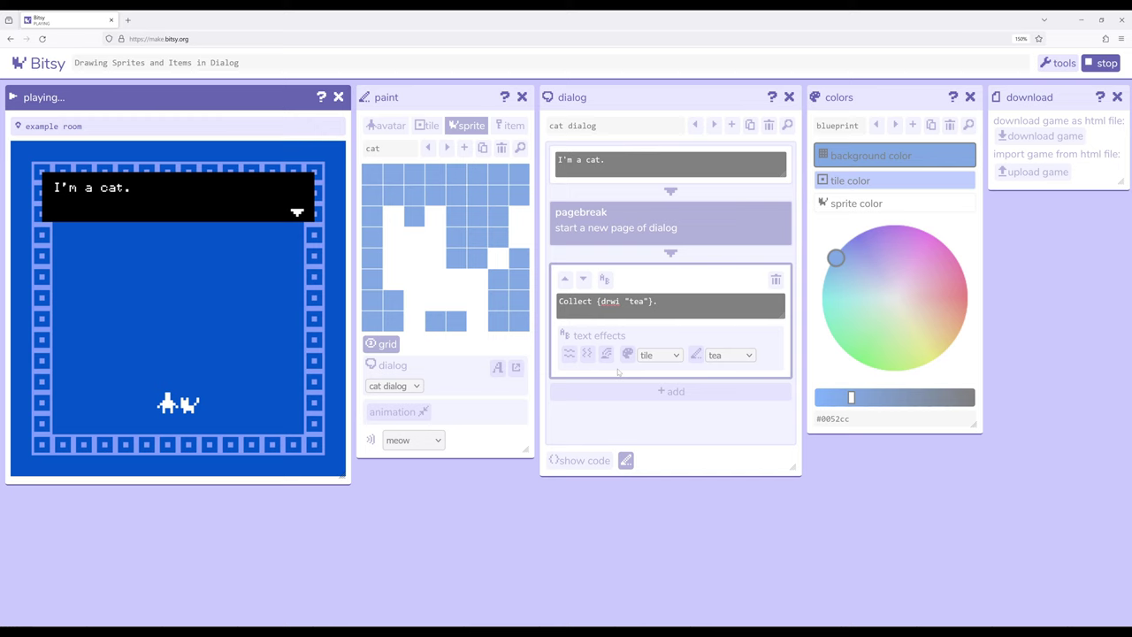
{"action": "key", "text": "Right"}
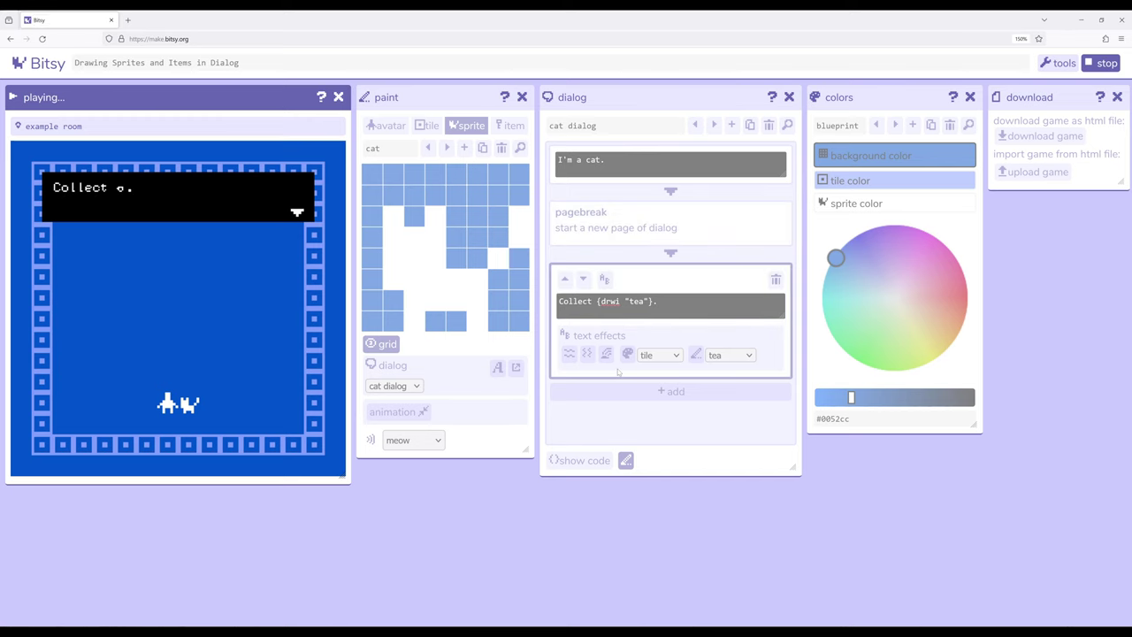
{"action": "key", "text": "Right"}
{"action": "key", "text": "Up"}
{"action": "key", "text": "Up"}
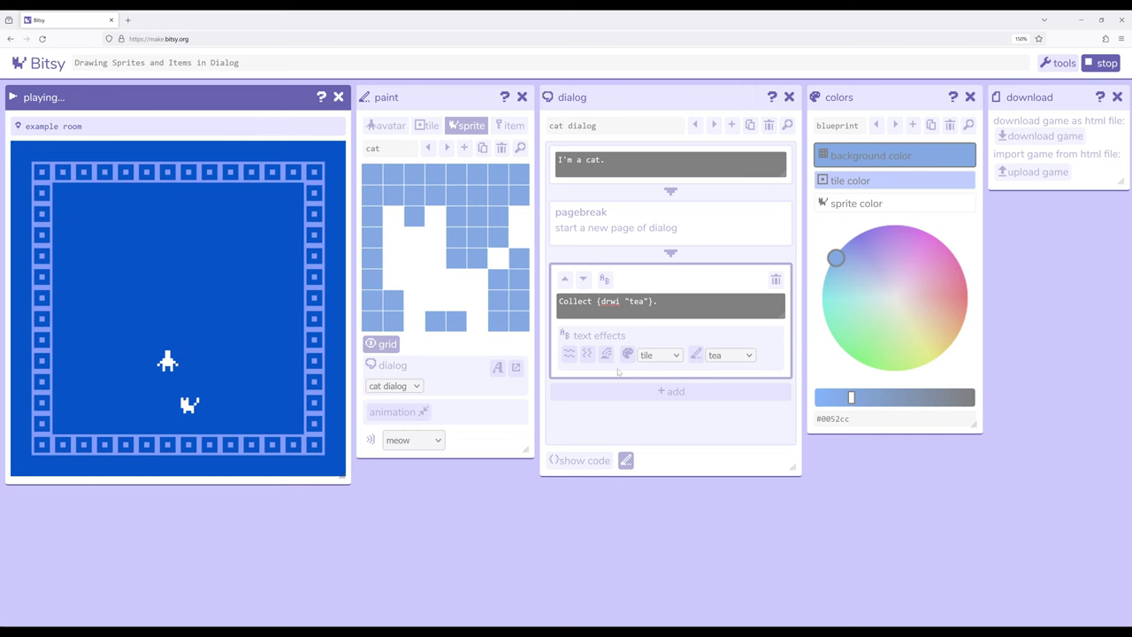
Append "Interact with" plus an inline drawing of avatar A to the second page.
{"action": "left_click", "coordinate": [1099, 64]}
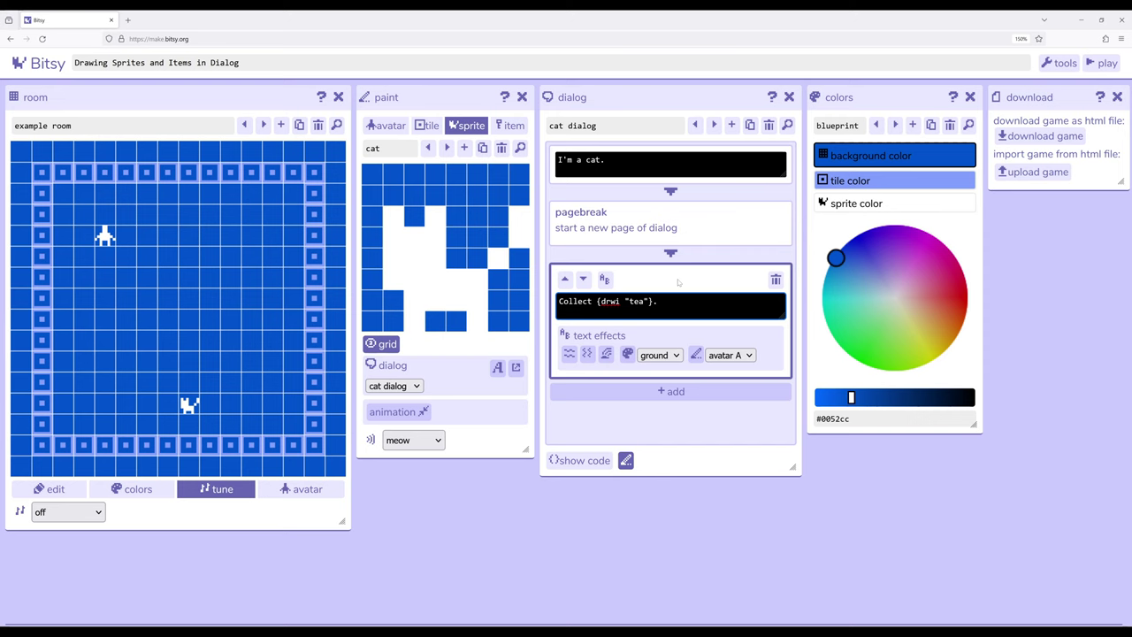
{"action": "type", "text": "ct with"}
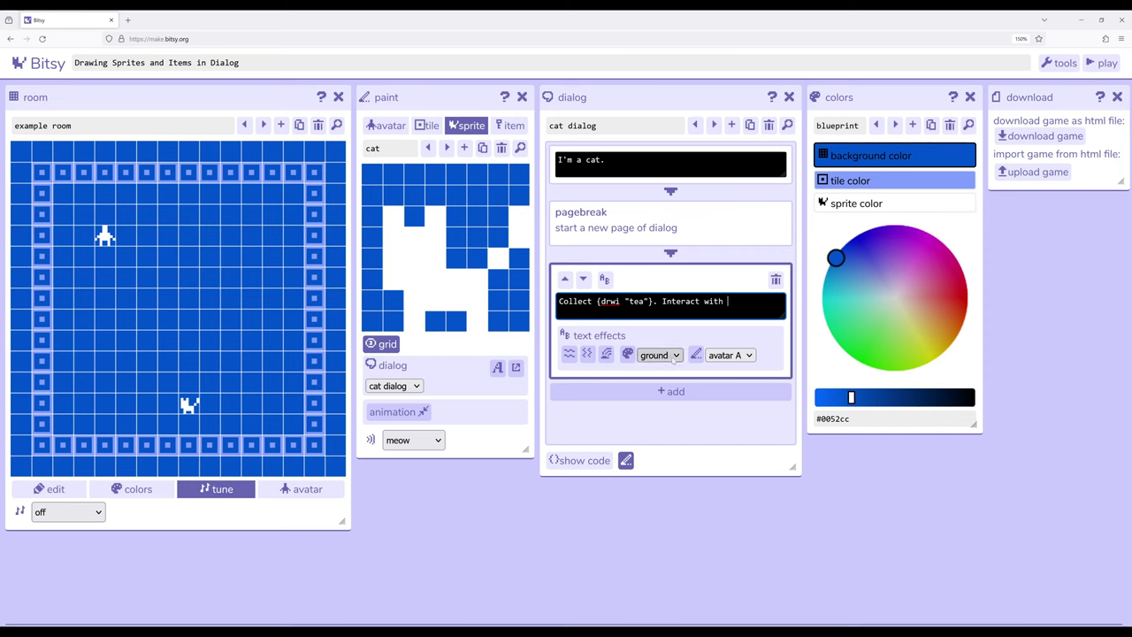
{"action": "left_click", "coordinate": [729, 354]}
{"action": "left_click", "coordinate": [740, 372]}
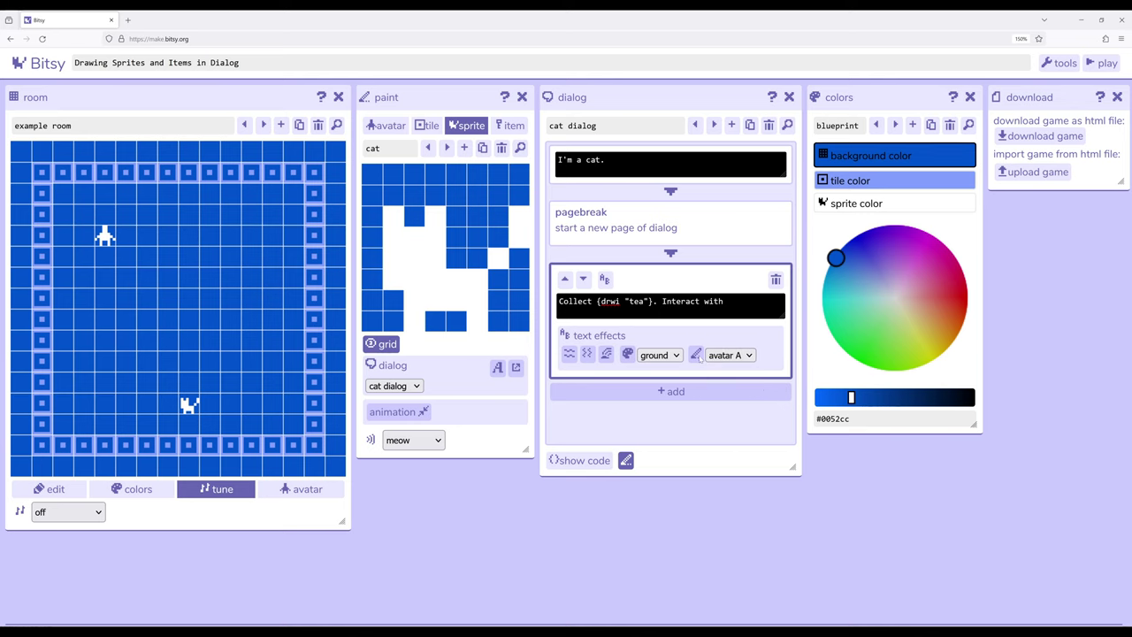
{"action": "left_click", "coordinate": [696, 354]}
{"action": "left_click", "coordinate": [778, 305]}
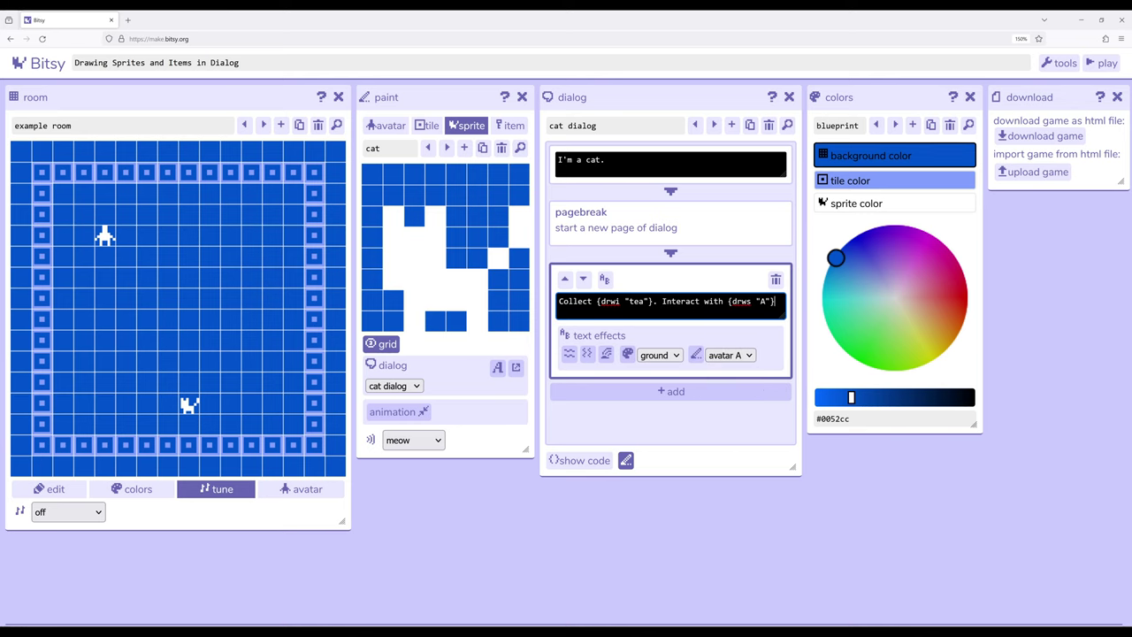
End the page with a period, then playtest the cat's dialog showing the tea and avatar.
{"action": "type", "text": "."}
{"action": "left_click", "coordinate": [1106, 62]}
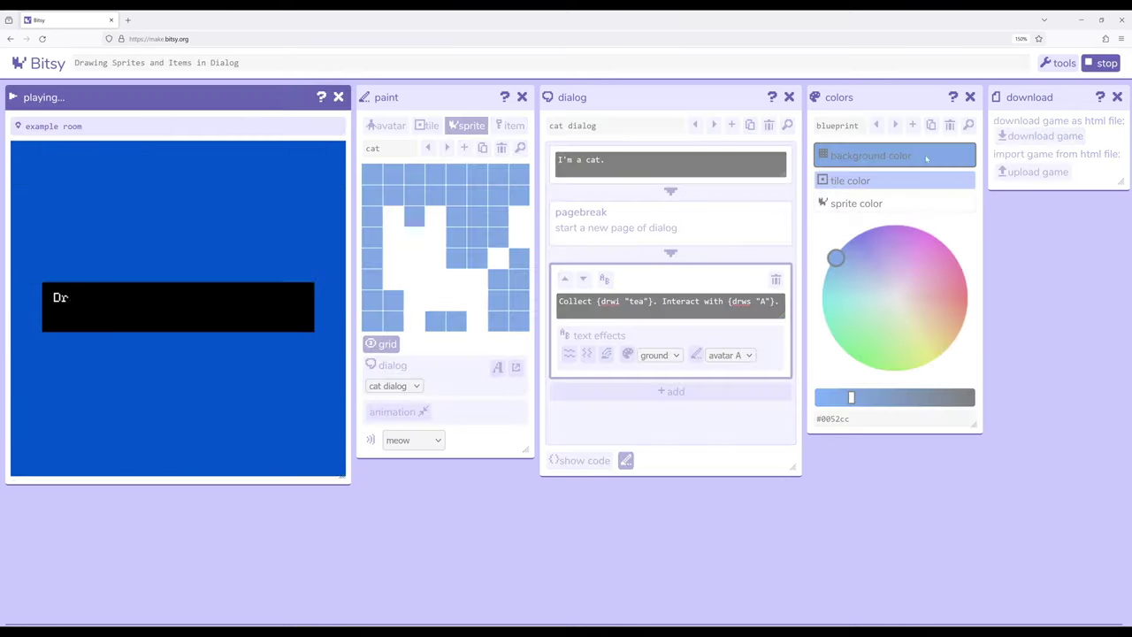
{"action": "key", "text": "Right"}
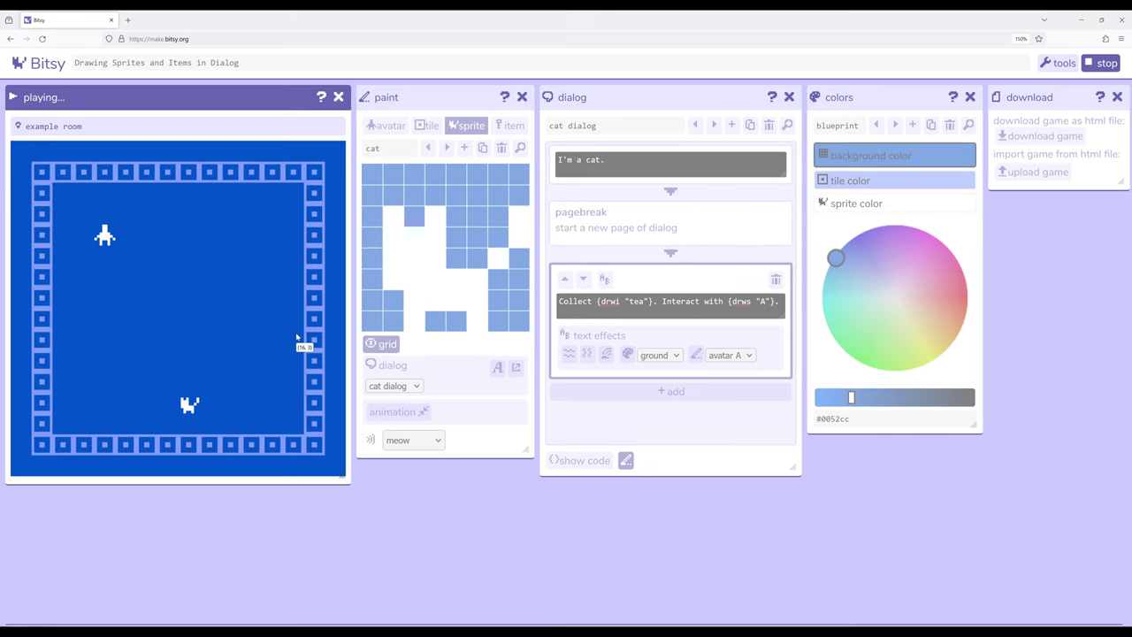
{"action": "key", "text": "Right"}
{"action": "key", "text": "Right"}
{"action": "key", "text": "Down"}
{"action": "key", "text": "Down"}
{"action": "key", "text": "Down"}
{"action": "key", "text": "Down"}
{"action": "key", "text": "Down"}
{"action": "key", "text": "Down"}
{"action": "key", "text": "Down"}
{"action": "key", "text": "Down"}
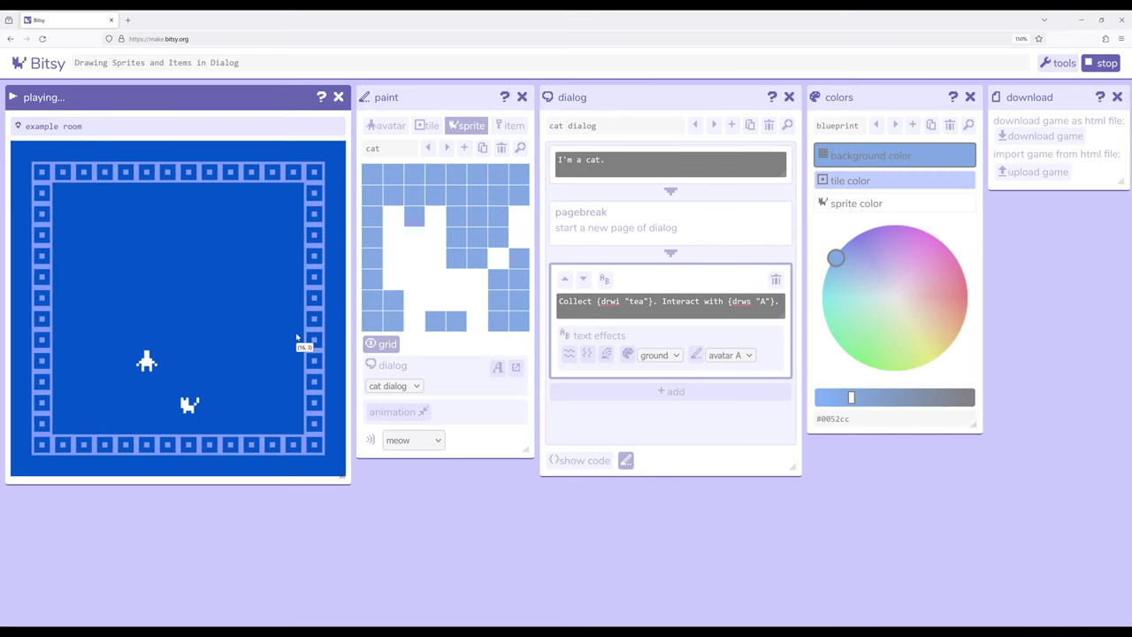
{"action": "key", "text": "Right"}
{"action": "key", "text": "Right"}
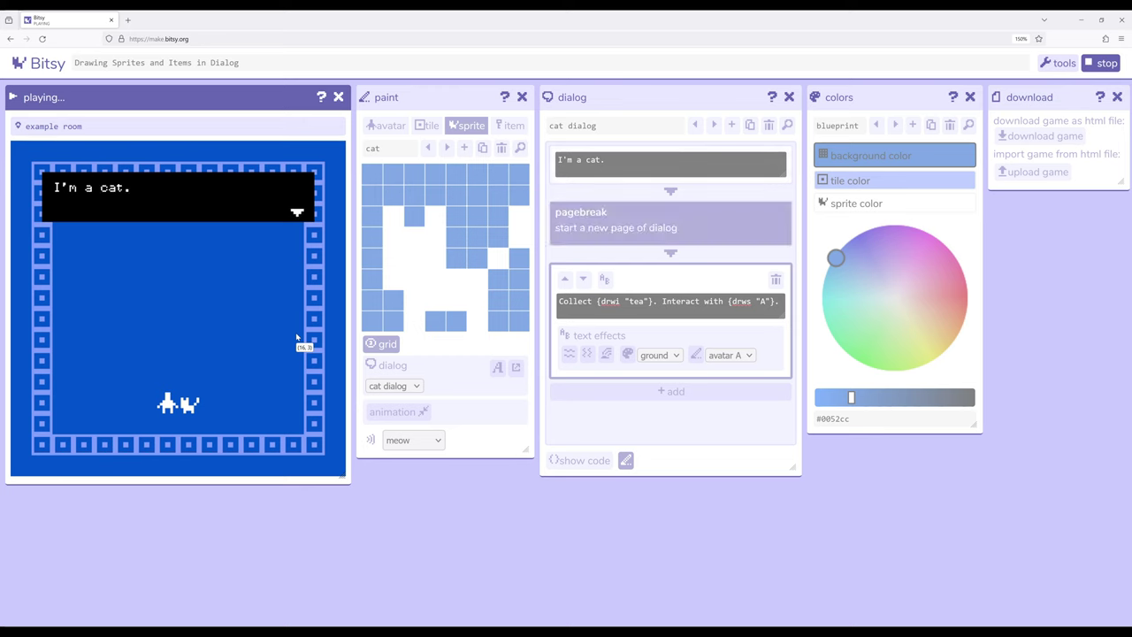
{"action": "key", "text": "Right"}
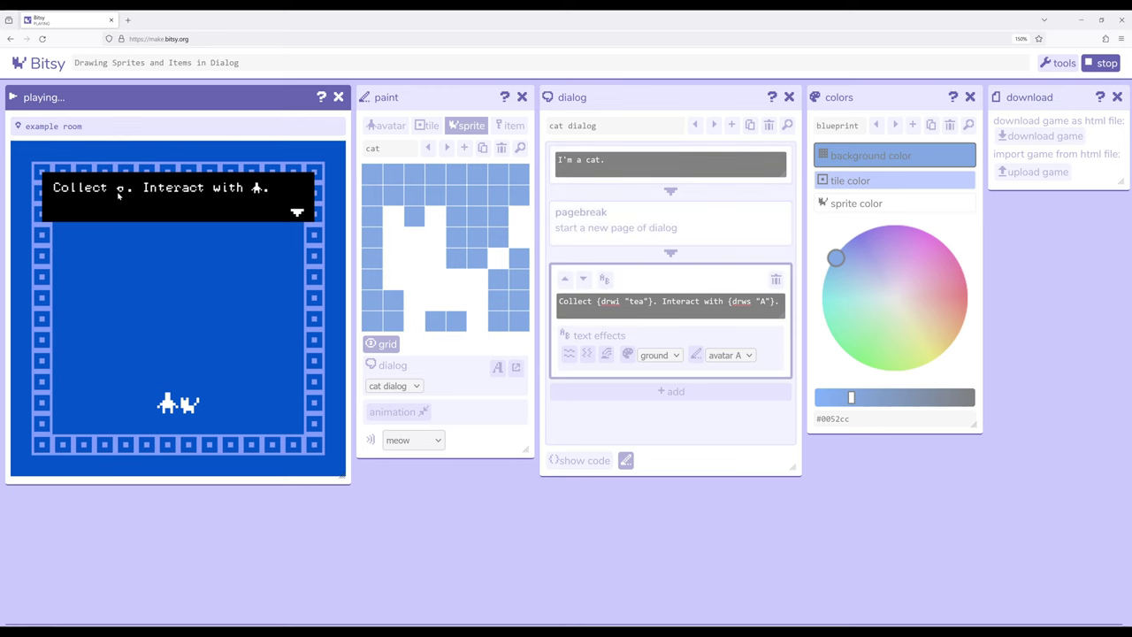
{"action": "left_click", "coordinate": [1107, 63]}
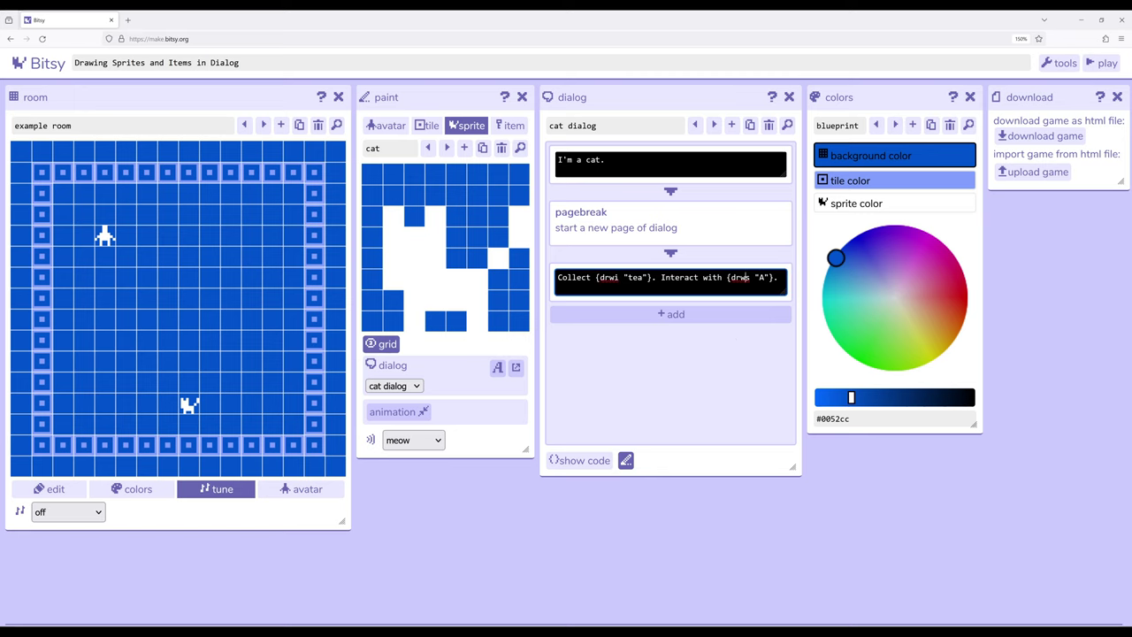
Expand the Collect page and check that avatar A stays the drawn sprite.
{"action": "left_click", "coordinate": [610, 281]}
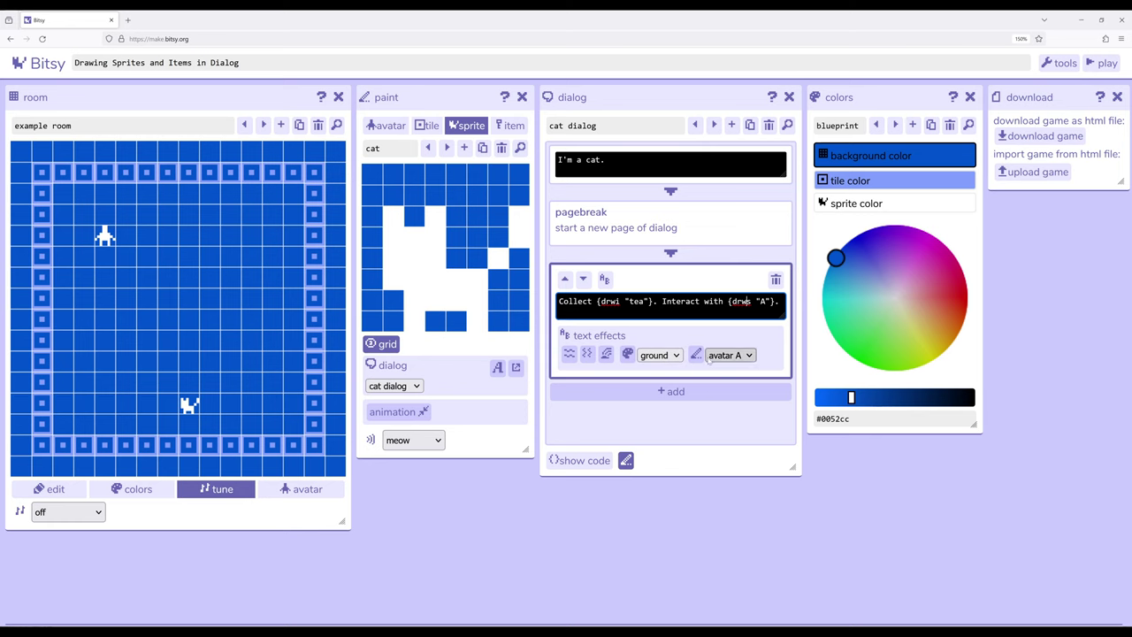
{"action": "left_click", "coordinate": [749, 355]}
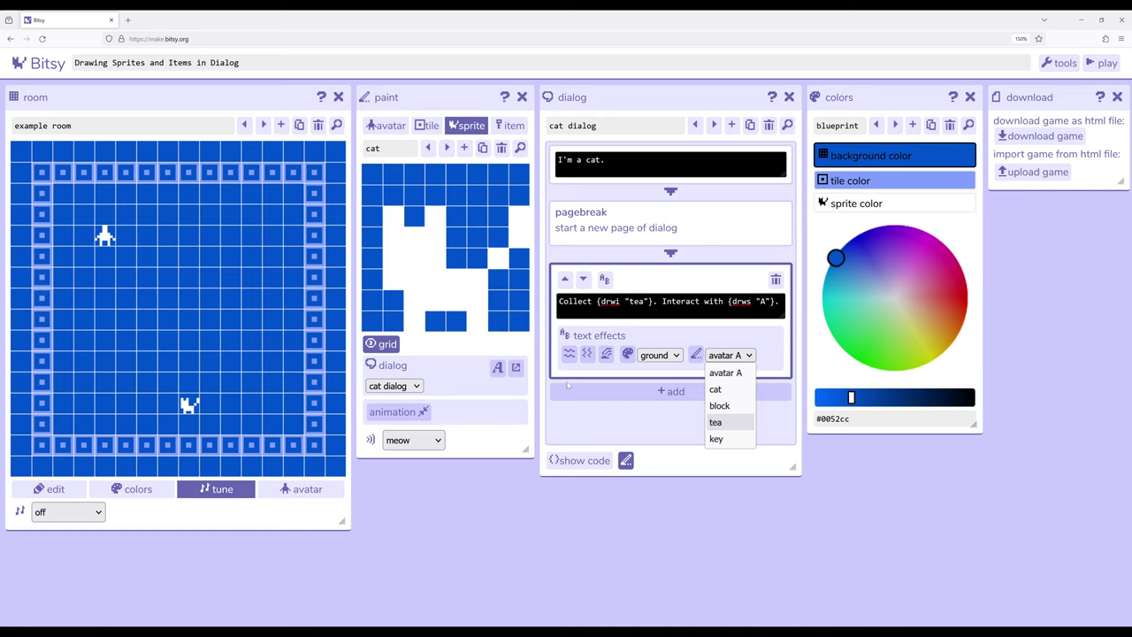
{"action": "left_click", "coordinate": [779, 301]}
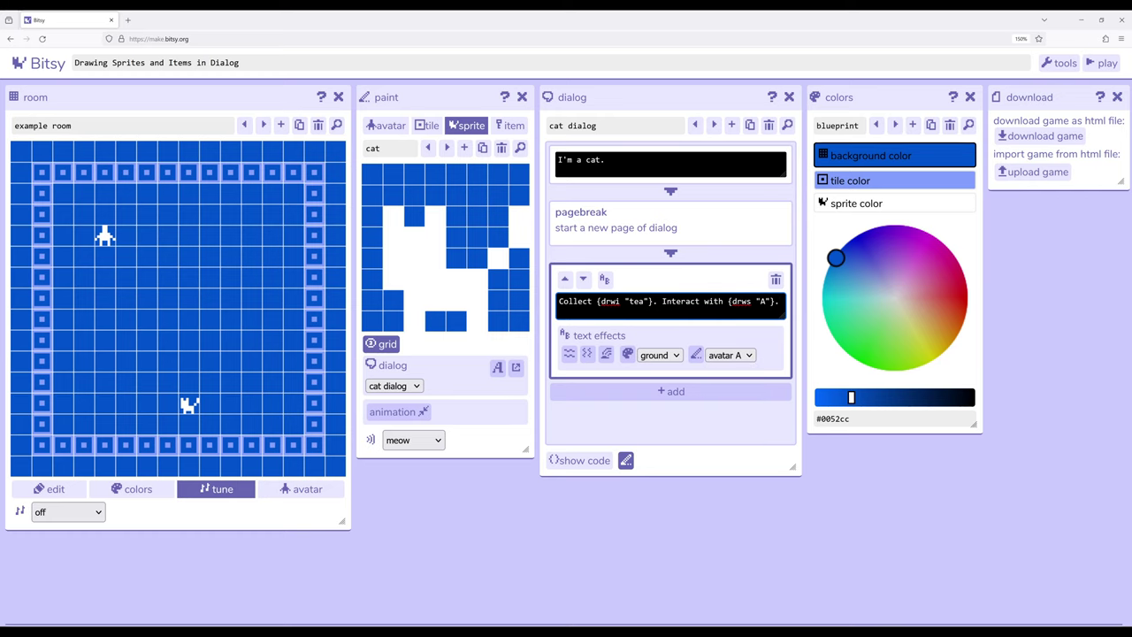